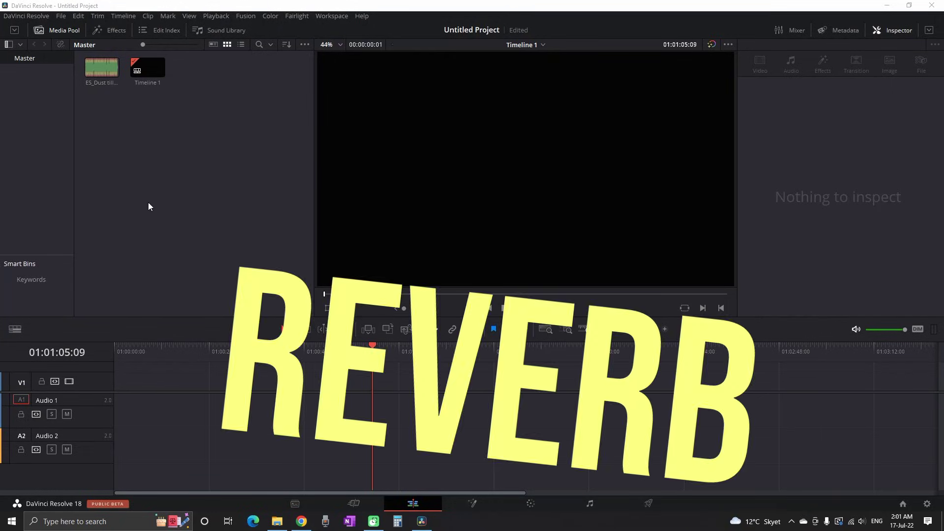
# - Place 'ES_Dust till Dawn - Dusty Decks.mp3' on Audio 1 at the start of the timeline
pyautogui.press('Home')
pyautogui.moveTo(102, 67); pyautogui.dragTo(121, 399)
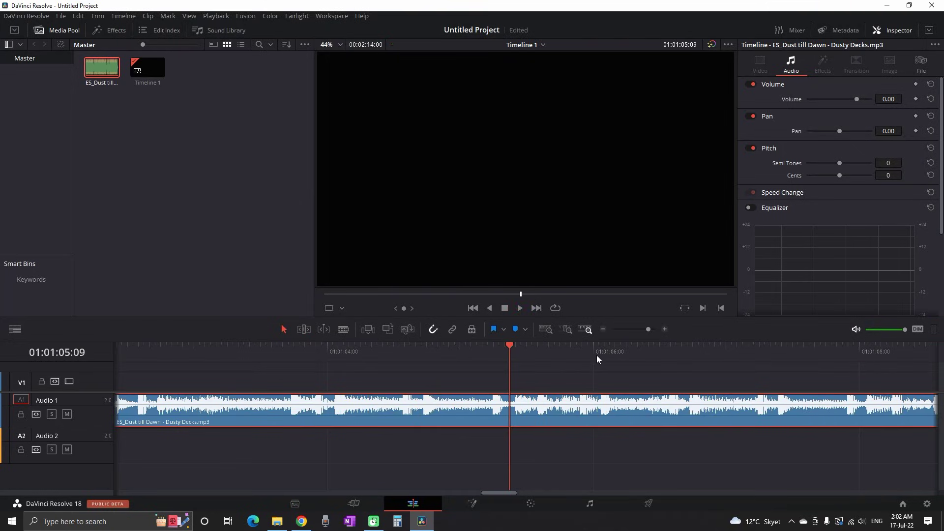
# - Cut the music at 01:01:06:01 and delete everything after that point
pyautogui.moveTo(565, 355); pyautogui.dragTo(601, 361)
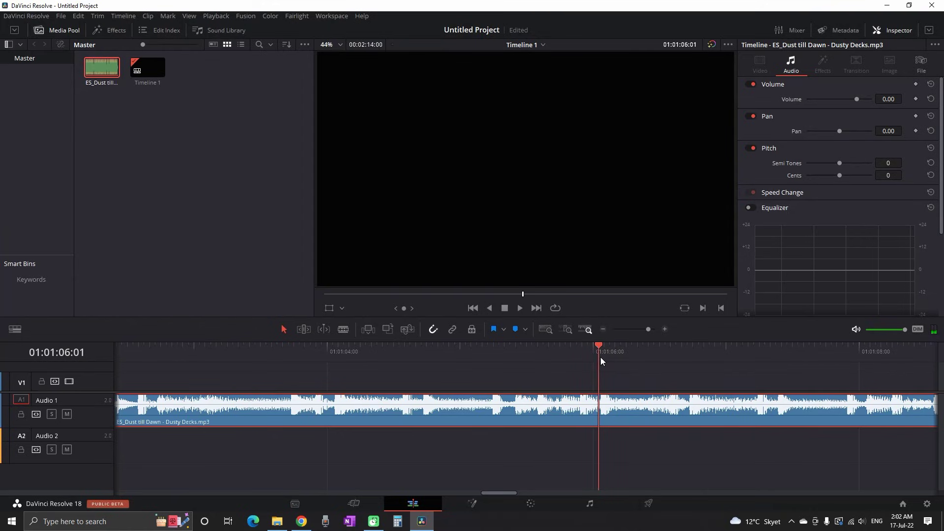
pyautogui.hotkey('ctrl', 'b')
pyautogui.click(612, 421)
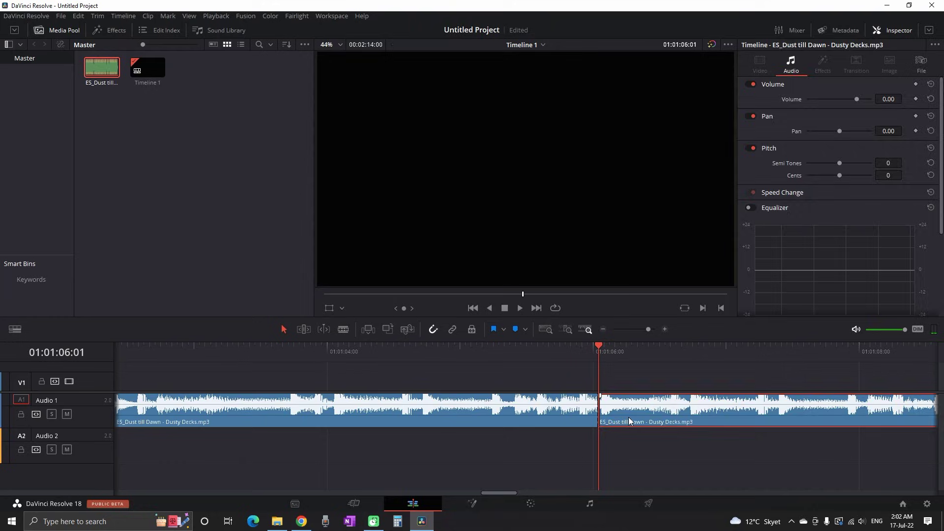
pyautogui.press('Delete')
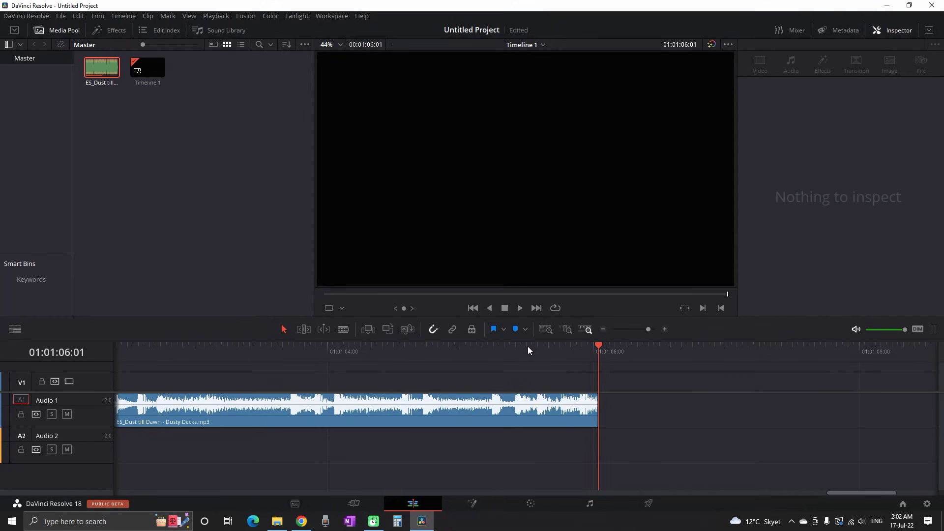
# - Split the Audio 1 clip again at 01:01:05:09
pyautogui.click(510, 349)
pyautogui.click(532, 410)
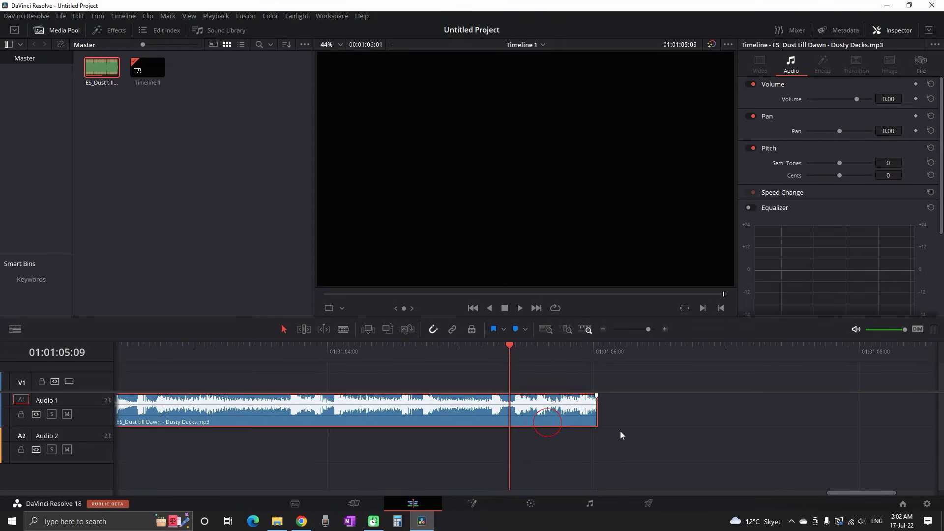
pyautogui.hotkey('ctrl', 'b')
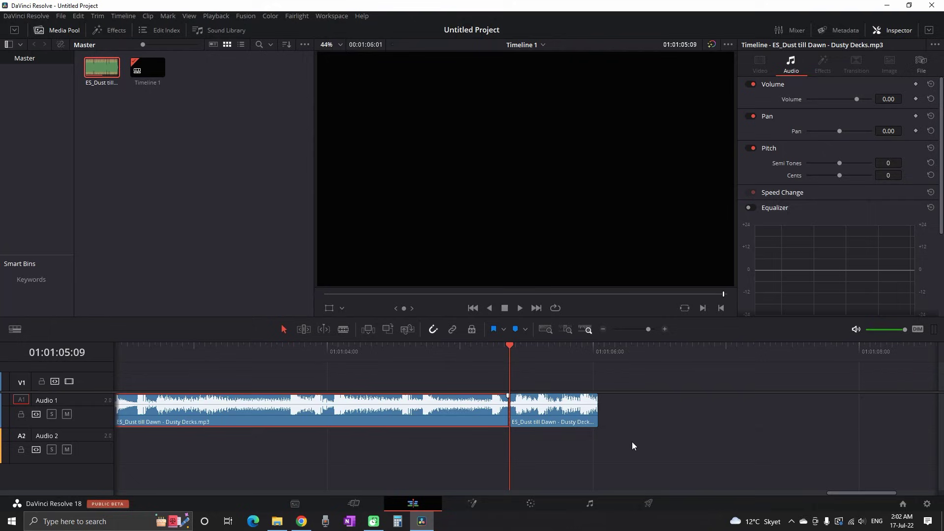
# - Copy the 01:01:05:09 end piece onto Audio 2, check it reaches 01:01:07:13, and select it
pyautogui.moveTo(539, 421); pyautogui.dragTo(802, 446)
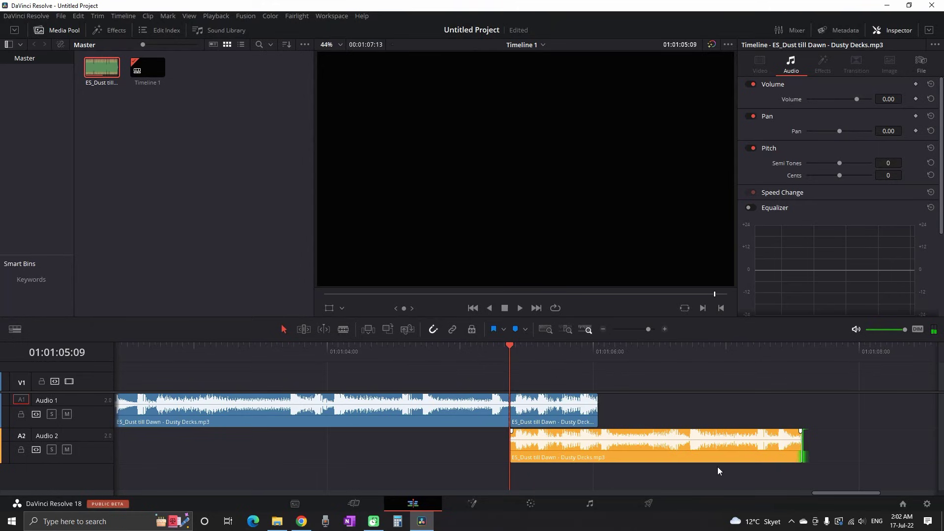
pyautogui.click(598, 348)
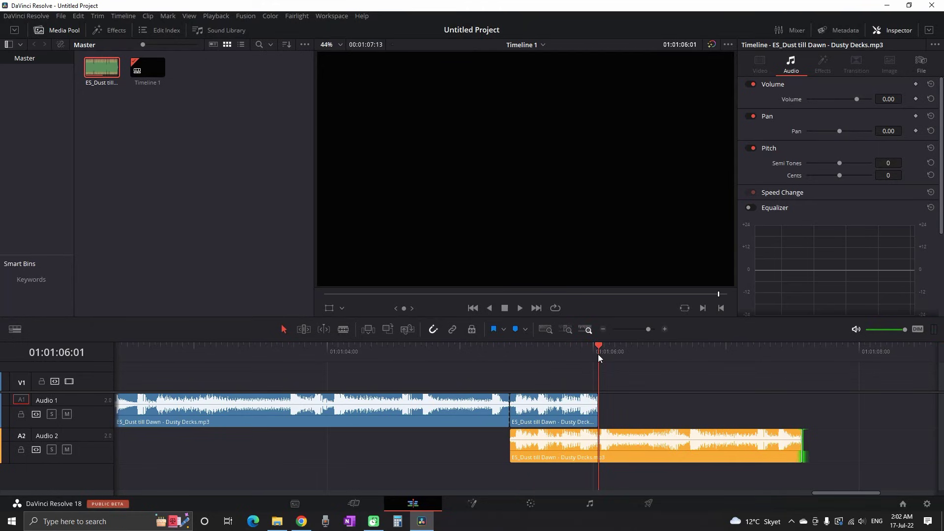
pyautogui.moveTo(598, 347); pyautogui.dragTo(797, 365)
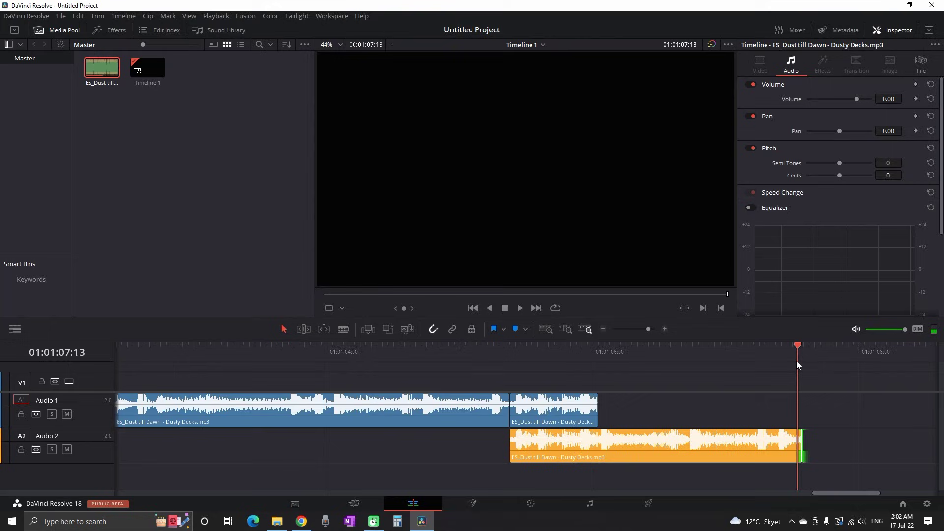
pyautogui.click(598, 361)
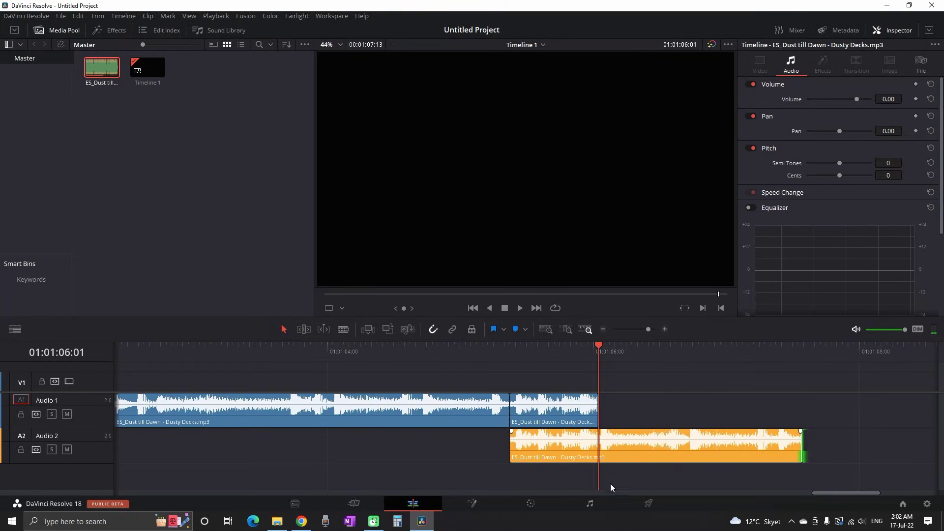
pyautogui.click(609, 450)
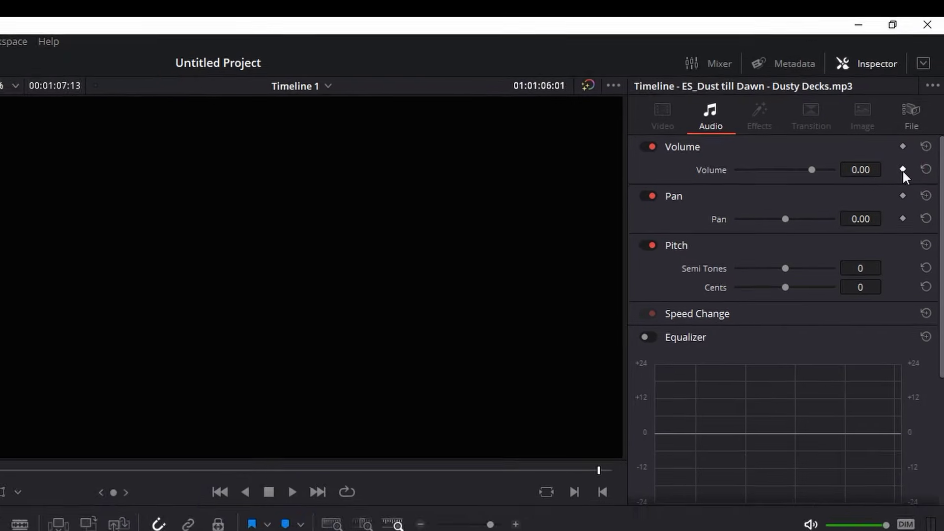
# - Keyframe the Audio 2 copy's volume and drop it to -90 dB one frame later
pyautogui.click(915, 99)
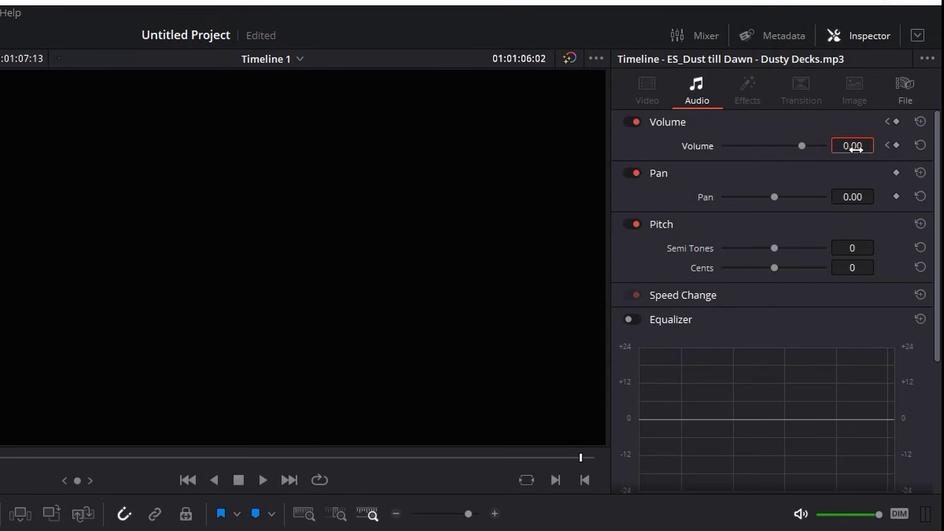
pyautogui.click(855, 147)
pyautogui.write('-')
pyautogui.write('96')
pyautogui.press('Return')
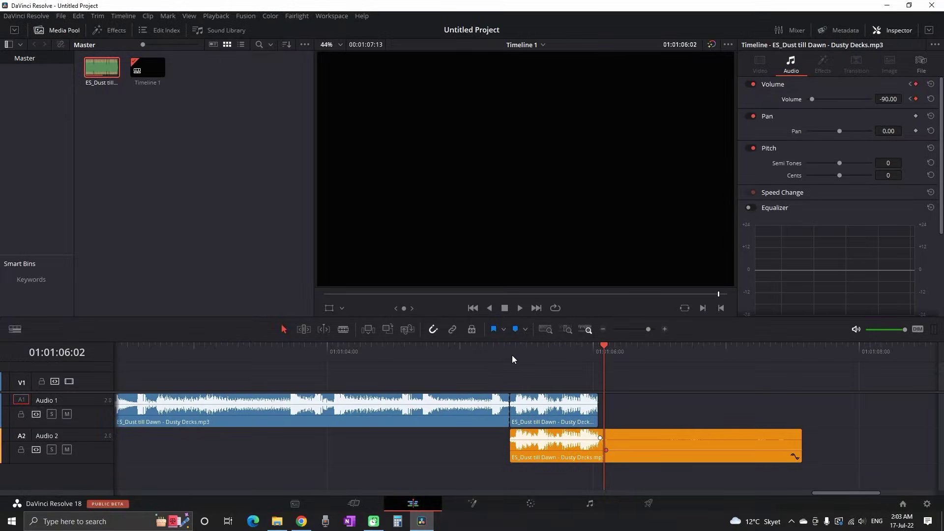
# - Play the fade back from about 01:01:05, then park the playhead at 01:01:05:03
pyautogui.click(512, 355)
pyautogui.press('space')
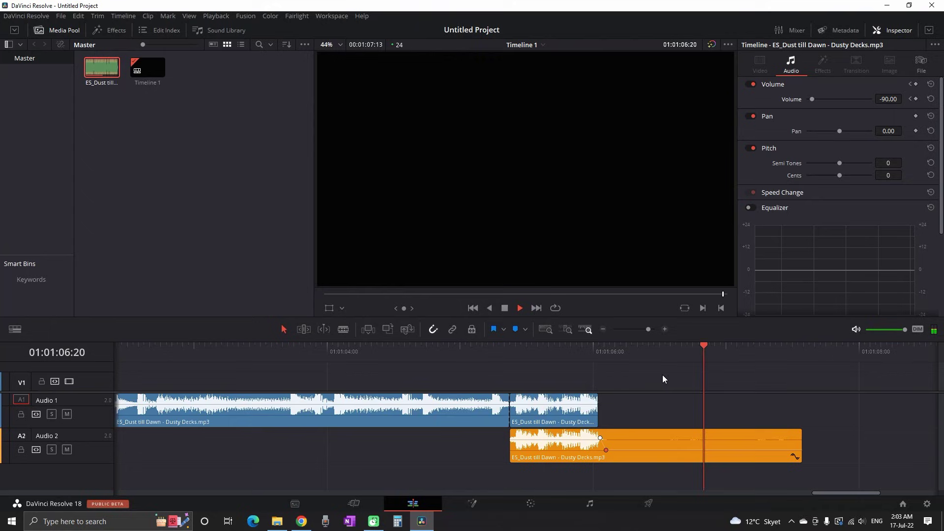
pyautogui.press('space')
pyautogui.click(476, 348)
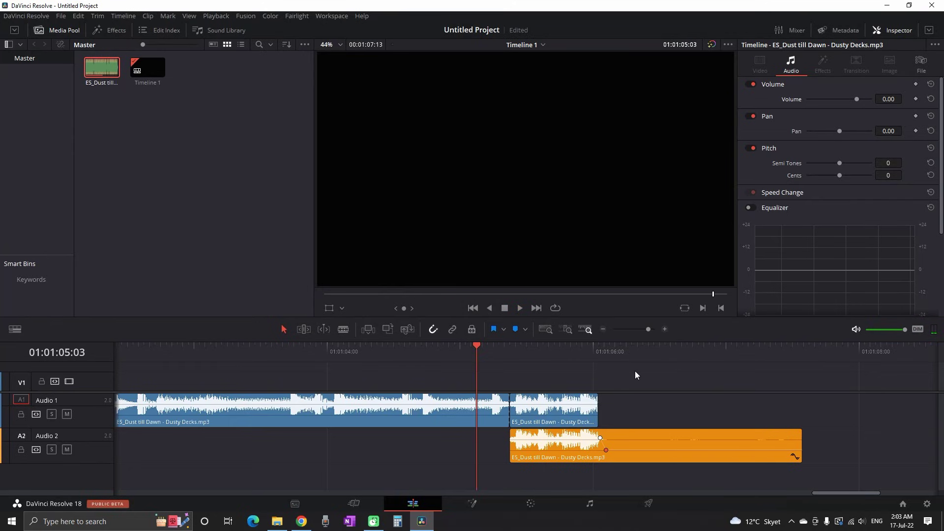
# - Search 'reverb' in Audio FX and apply Fairlight FX Reverb to the Audio 2 copy
pyautogui.click(113, 31)
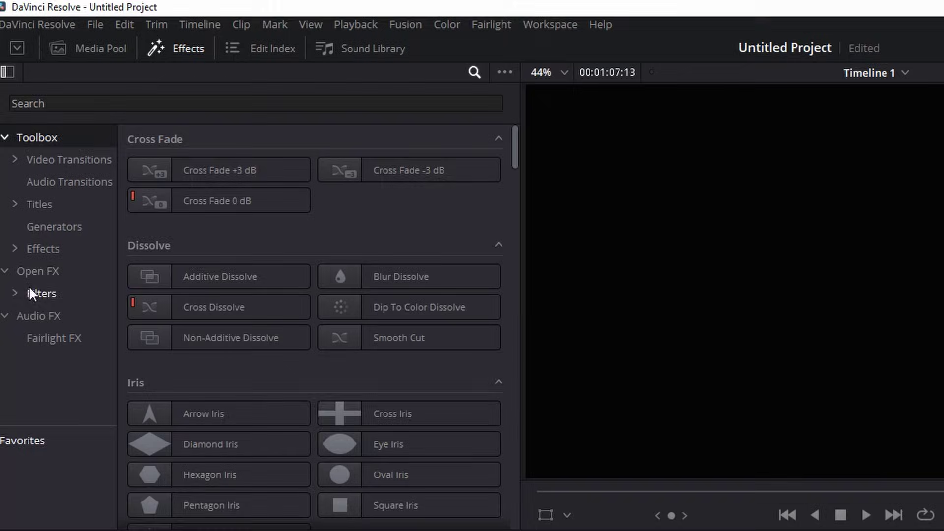
pyautogui.click(38, 237)
pyautogui.click(96, 103)
pyautogui.write('reve')
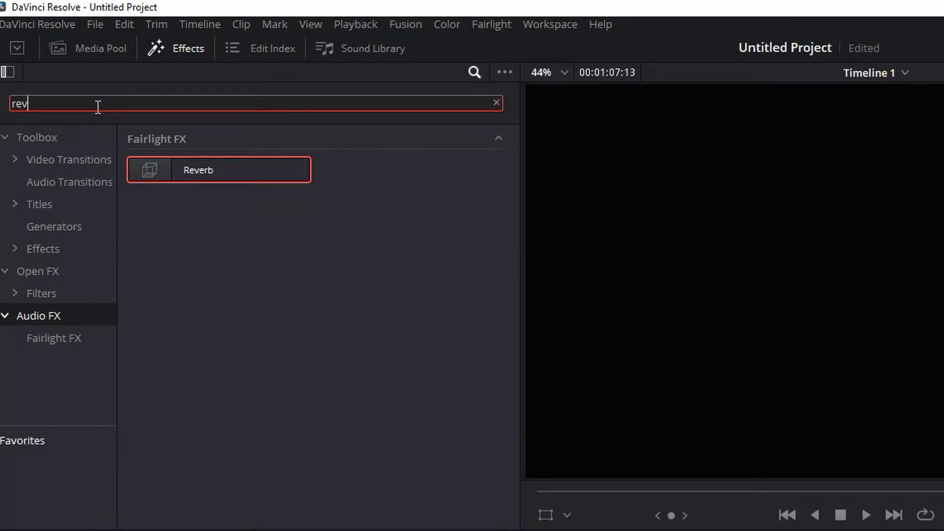
pyautogui.write('rb')
pyautogui.moveTo(178, 173); pyautogui.dragTo(942, 530)
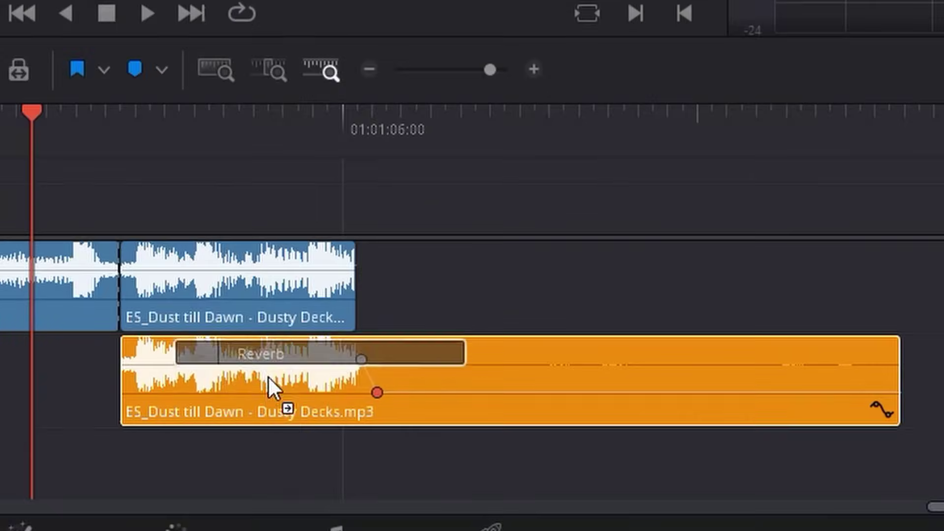
pyautogui.moveTo(267, 376); pyautogui.dragTo(271, 395)
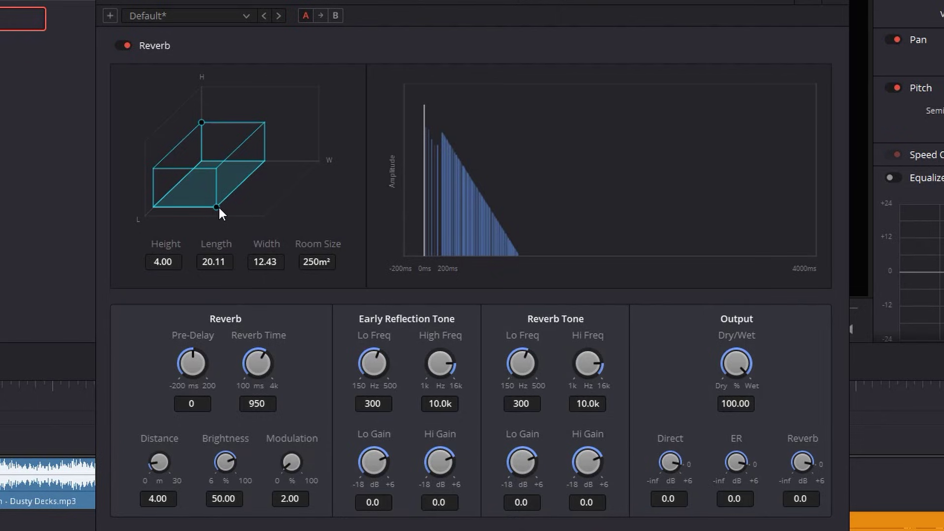
# - Set the reverb room to 42 m², Reverb Time to 4000 ms and Distance to 8.88
pyautogui.moveTo(219, 208); pyautogui.dragTo(225, 178)
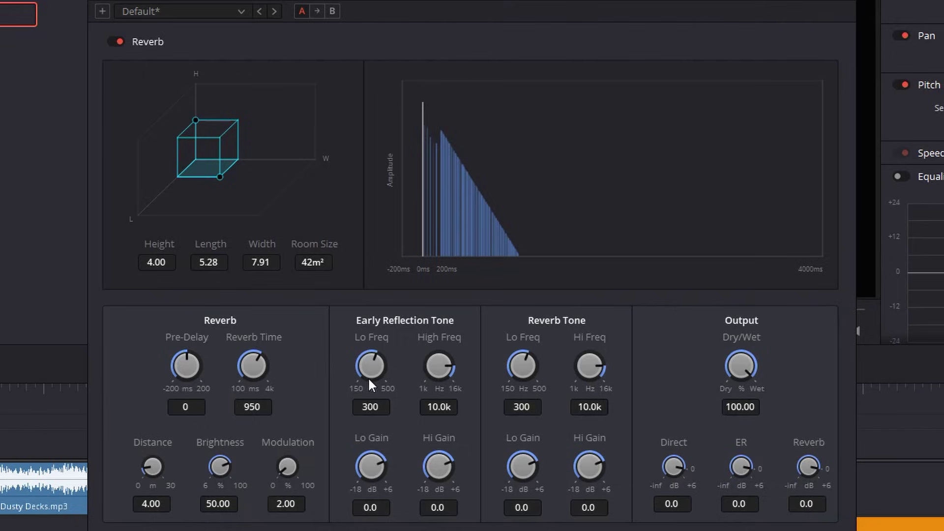
pyautogui.moveTo(260, 354); pyautogui.dragTo(391, 411)
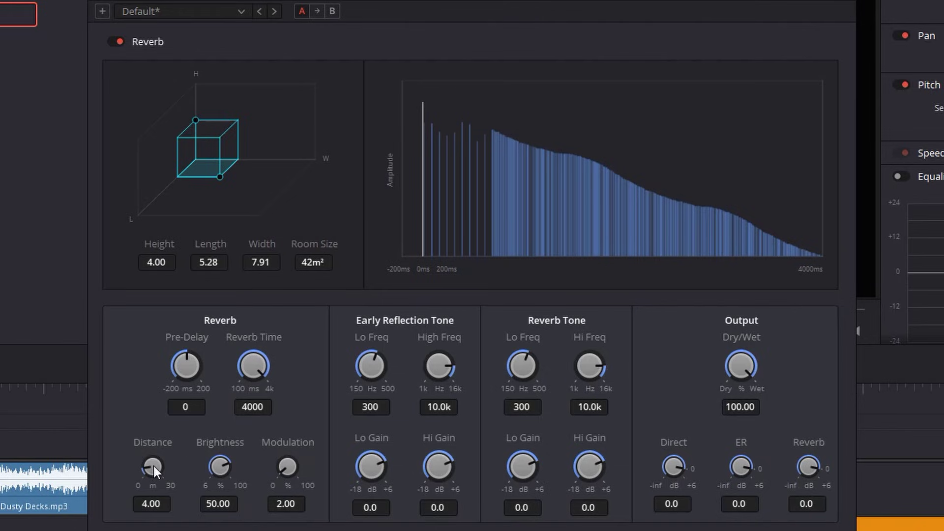
pyautogui.moveTo(153, 465); pyautogui.dragTo(261, 426)
# - Set Brightness to 58.45, Dry/Wet to 83.72 and Output Reverb to -8.2 dB
pyautogui.moveTo(228, 462)
pyautogui.mouseDown()
pyautogui.moveTo(241, 458)
pyautogui.moveTo(239, 448)
pyautogui.mouseUp()
pyautogui.moveTo(745, 359); pyautogui.dragTo(711, 340)
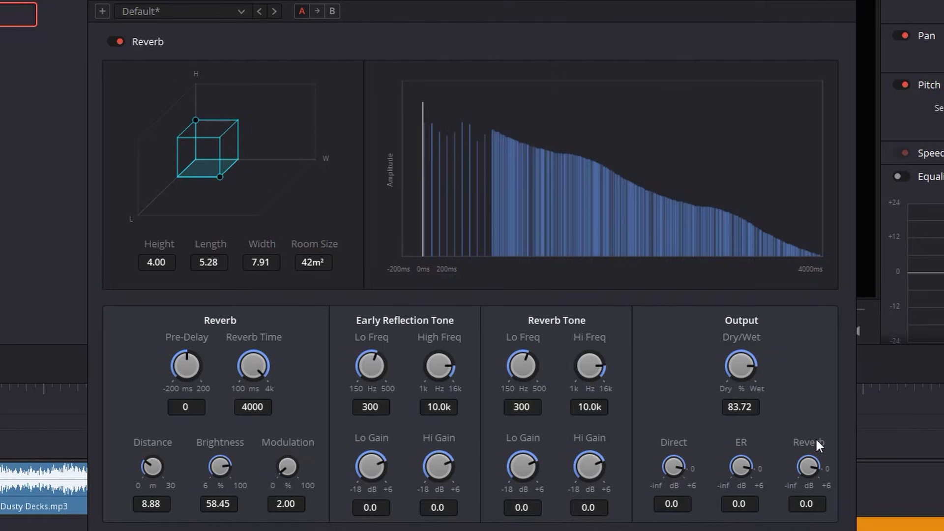
pyautogui.moveTo(812, 462); pyautogui.dragTo(777, 443)
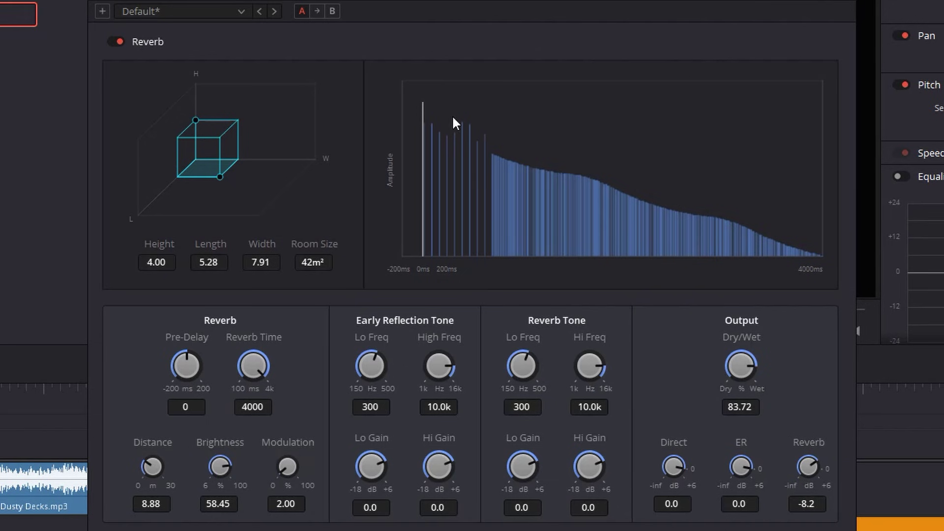
# - Close the Reverb window and play the ending back from 01:01:04:00
pyautogui.click(210, 73)
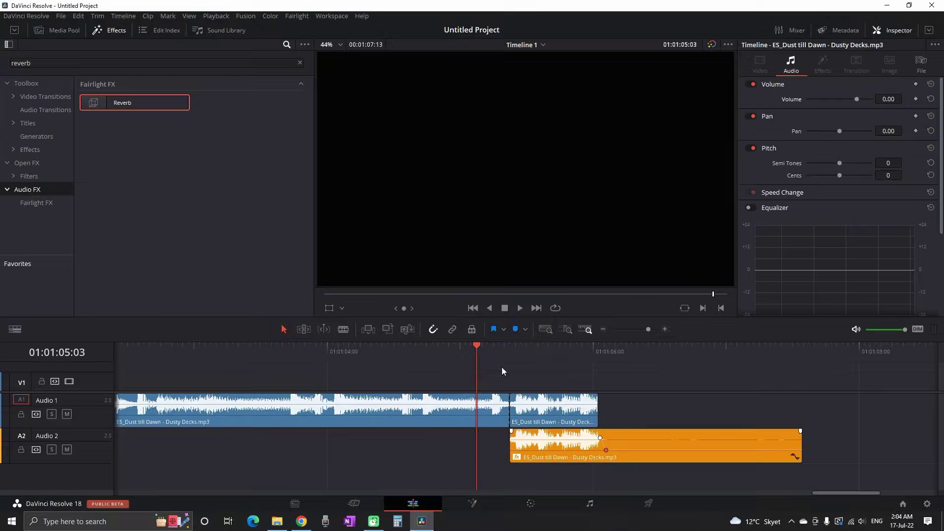
pyautogui.moveTo(349, 349); pyautogui.dragTo(339, 379)
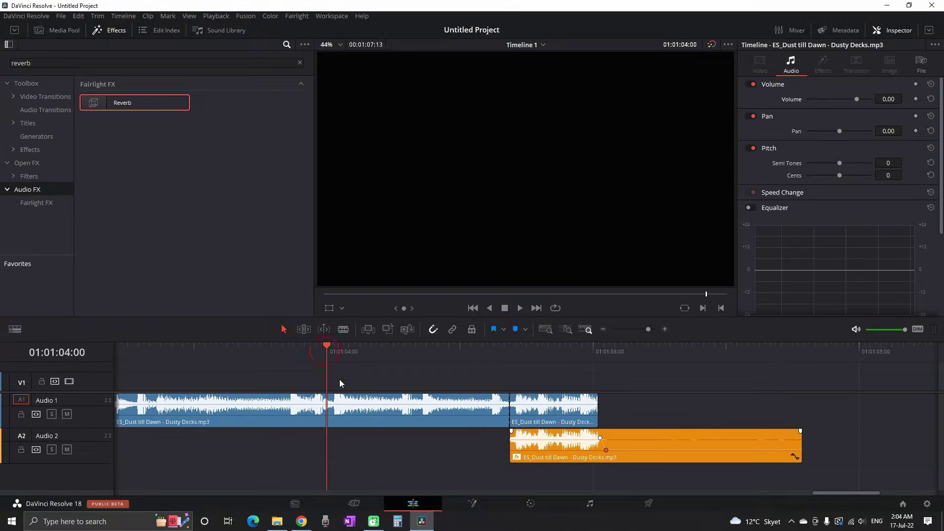
pyautogui.click(521, 308)
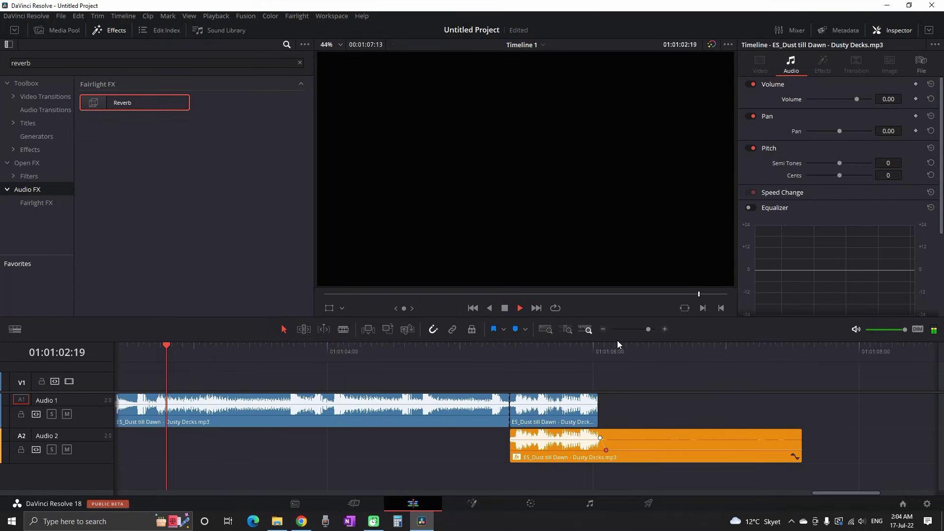